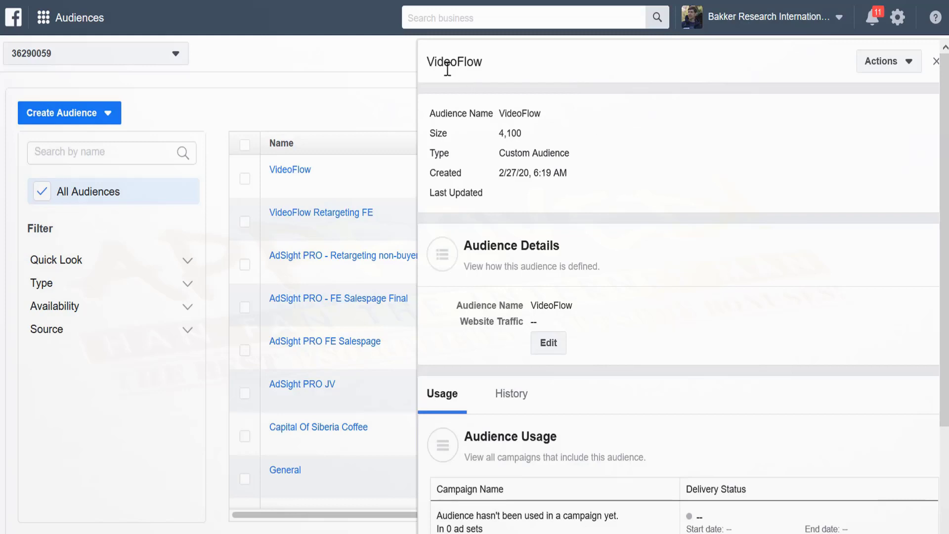
pyautogui.moveTo(428, 60)
pyautogui.mouseDown()
pyautogui.moveTo(474, 59)
pyautogui.moveTo(483, 76)
pyautogui.mouseUp()
pyautogui.click(507, 143)
pyautogui.doubleClick(519, 133)
pyautogui.click(521, 136)
pyautogui.moveTo(497, 133); pyautogui.dragTo(524, 134)
pyautogui.click(513, 132)
pyautogui.moveTo(499, 134); pyautogui.dragTo(522, 135)
pyautogui.click(520, 136)
pyautogui.moveTo(500, 135); pyautogui.dragTo(522, 135)
pyautogui.click(523, 137)
pyautogui.moveTo(500, 133); pyautogui.dragTo(523, 133)
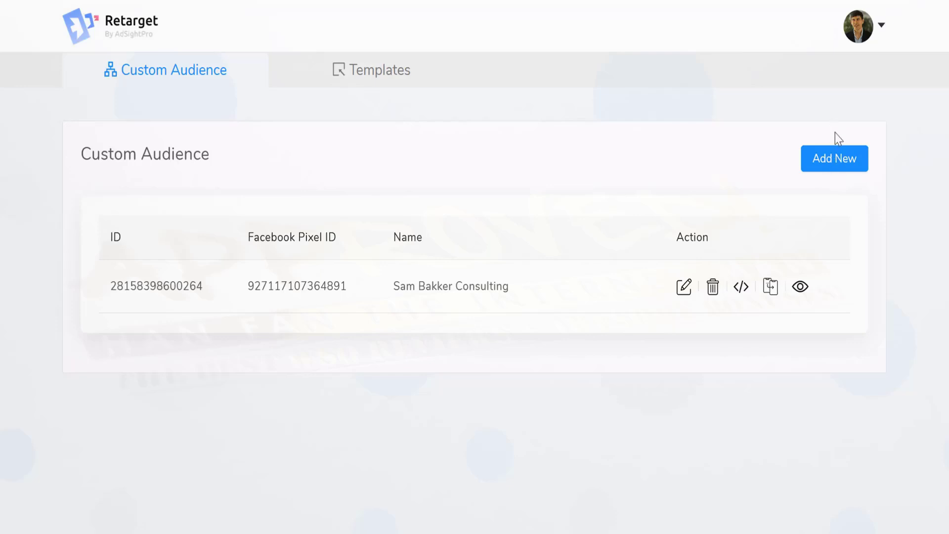
pyautogui.click(836, 163)
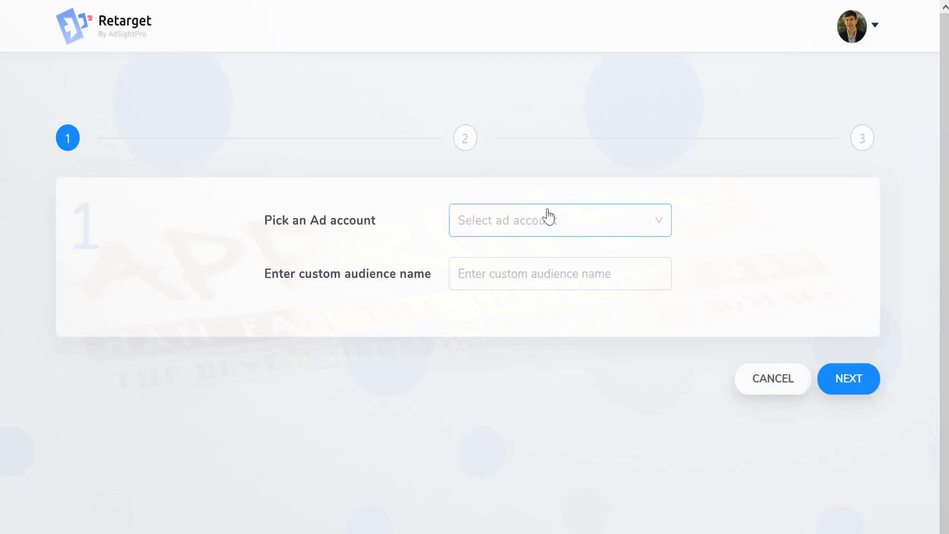
pyautogui.click(544, 223)
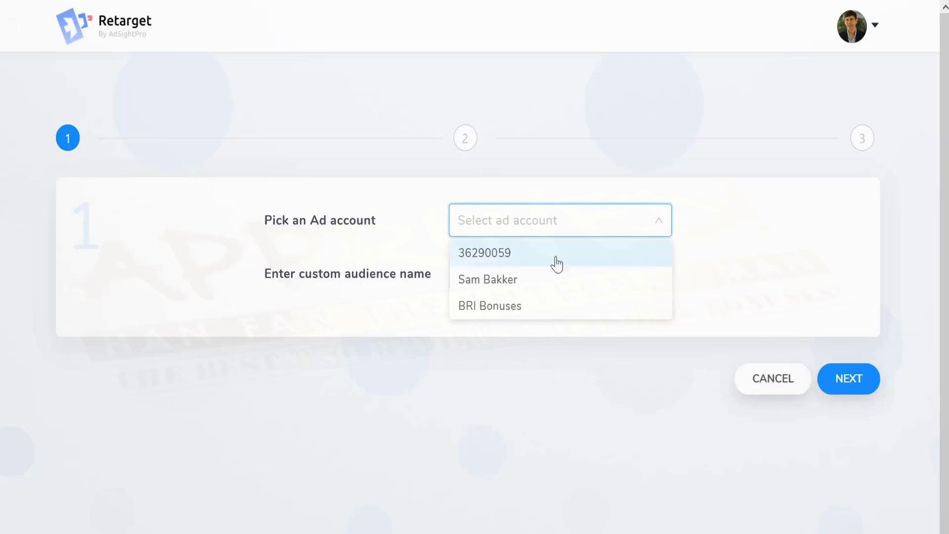
pyautogui.click(555, 255)
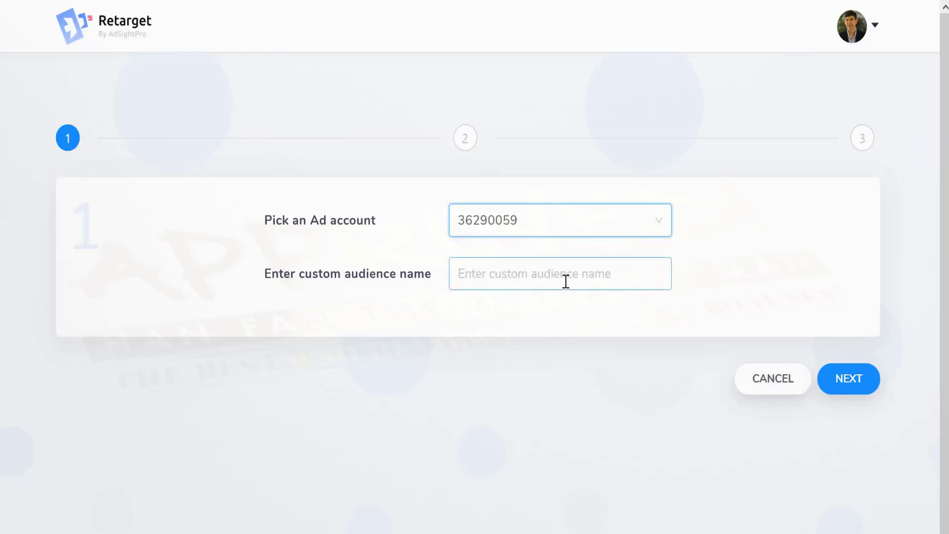
pyautogui.click(566, 280)
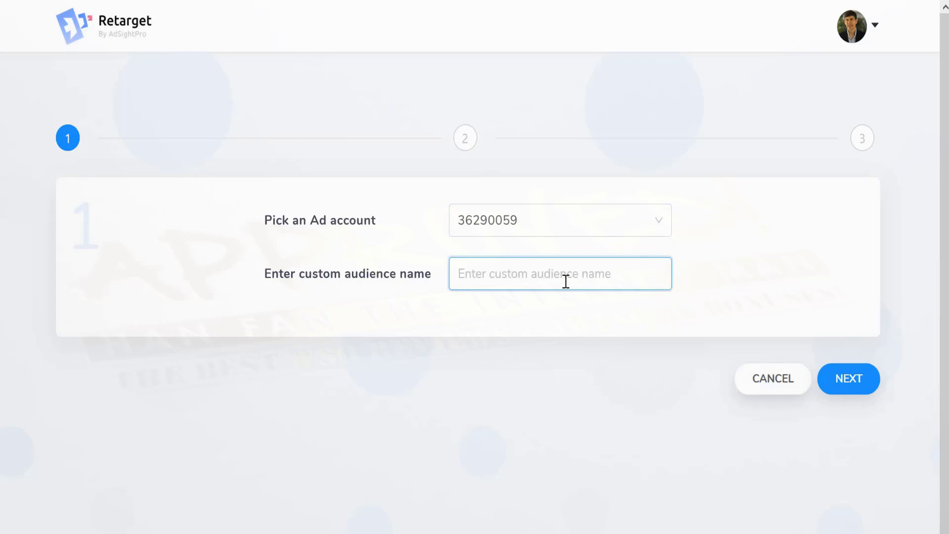
pyautogui.write('VideoFlow')
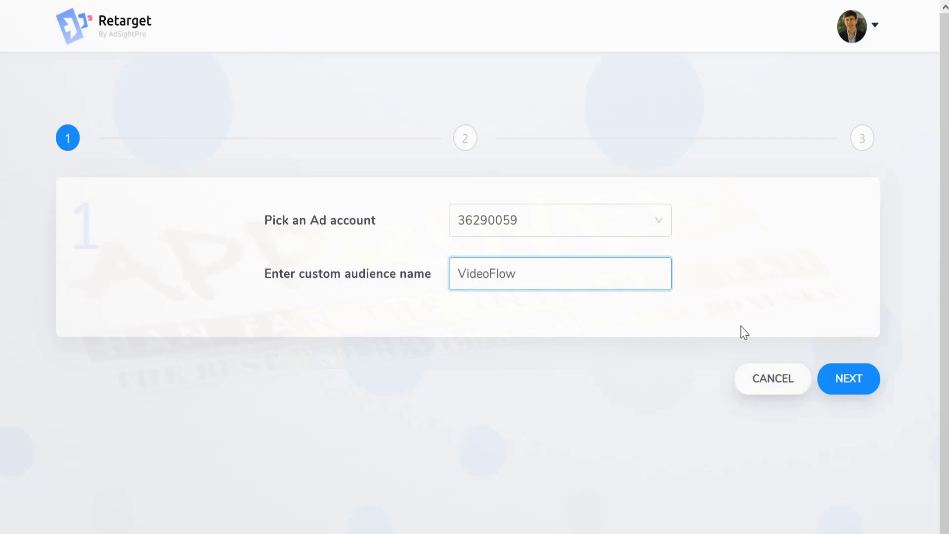
pyautogui.click(852, 394)
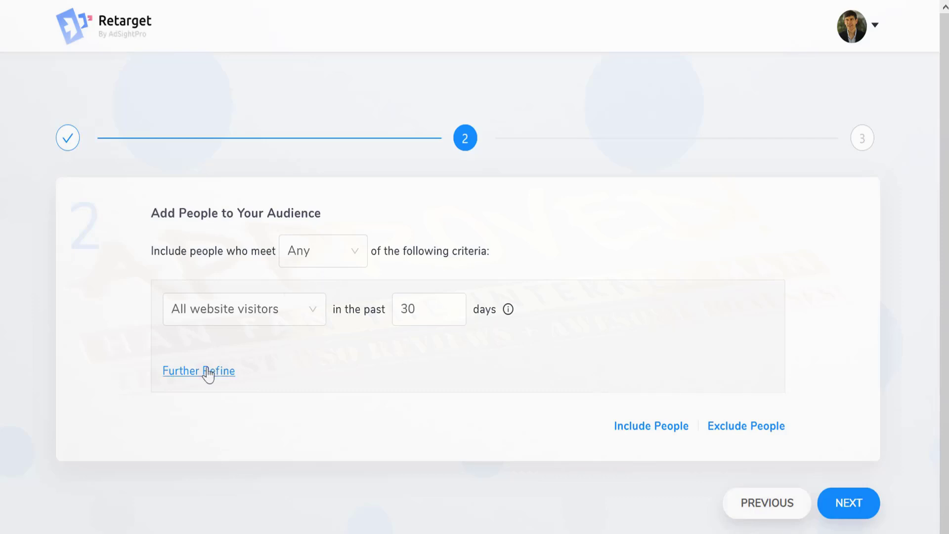
# Step: Add a Time on Site refinement set to Is at least 90 seconds
pyautogui.click(208, 376)
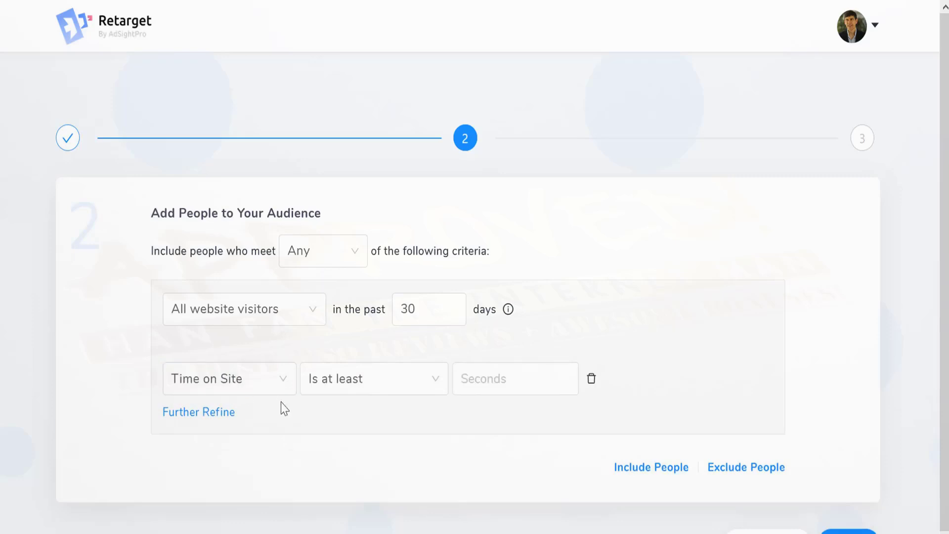
pyautogui.click(268, 391)
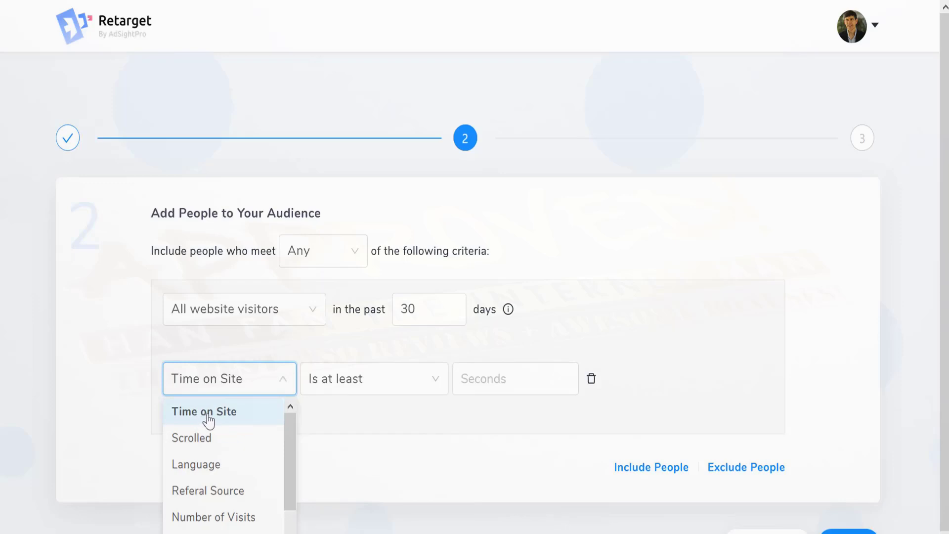
pyautogui.click(218, 410)
pyautogui.click(461, 381)
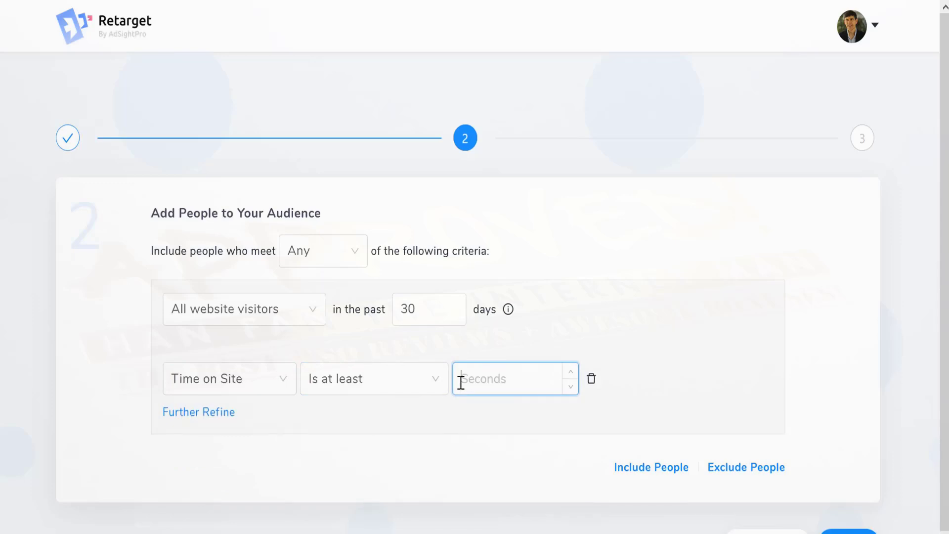
pyautogui.write('90')
pyautogui.click(356, 456)
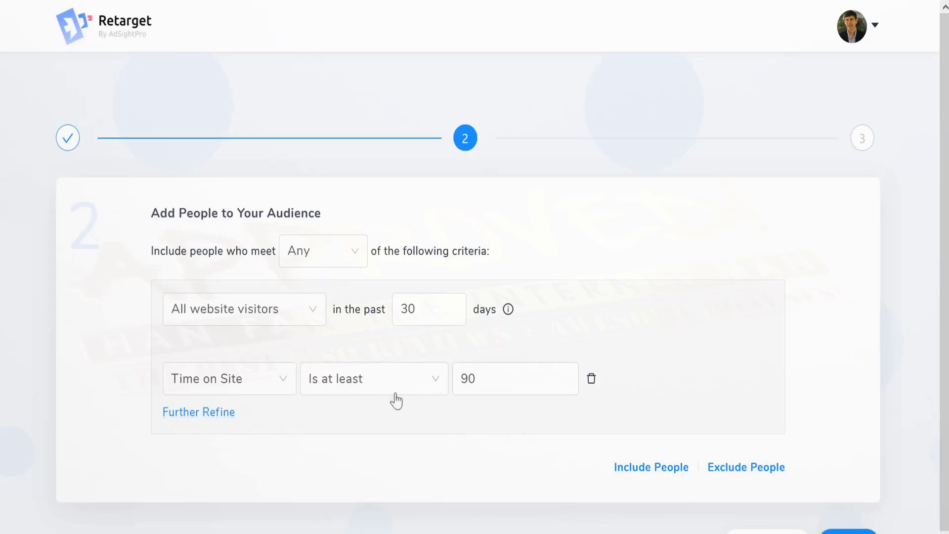
# Step: Add a Scrolled refinement with operator Is at least and 50%
pyautogui.click(180, 414)
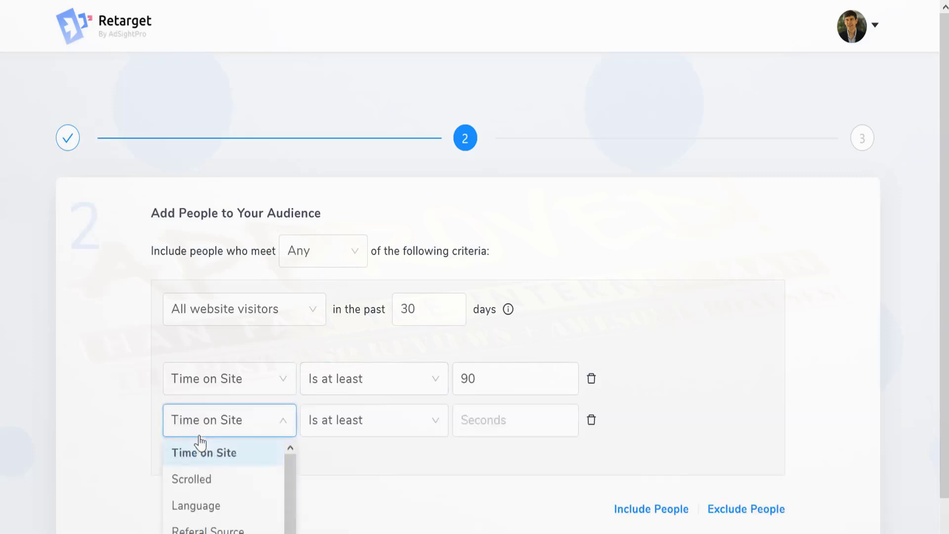
pyautogui.click(203, 482)
pyautogui.click(313, 429)
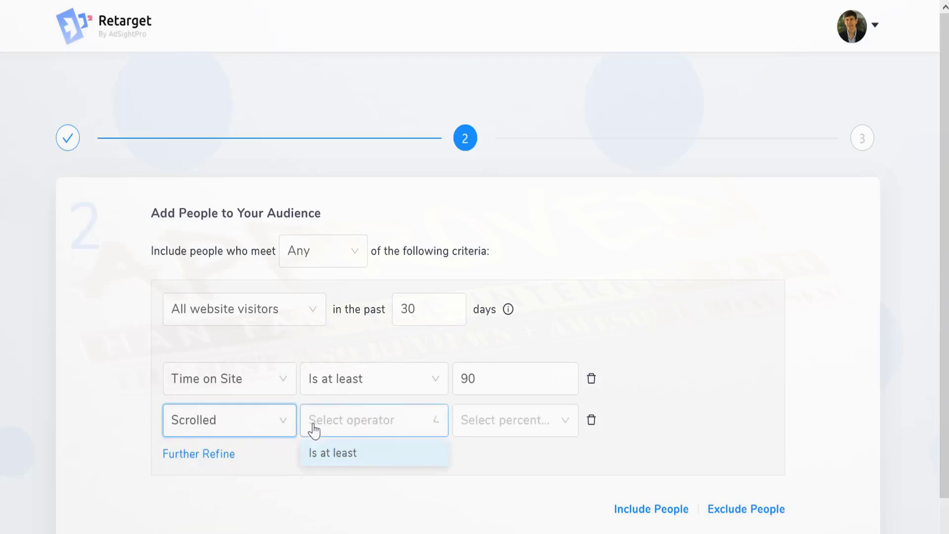
pyautogui.click(343, 452)
pyautogui.click(500, 423)
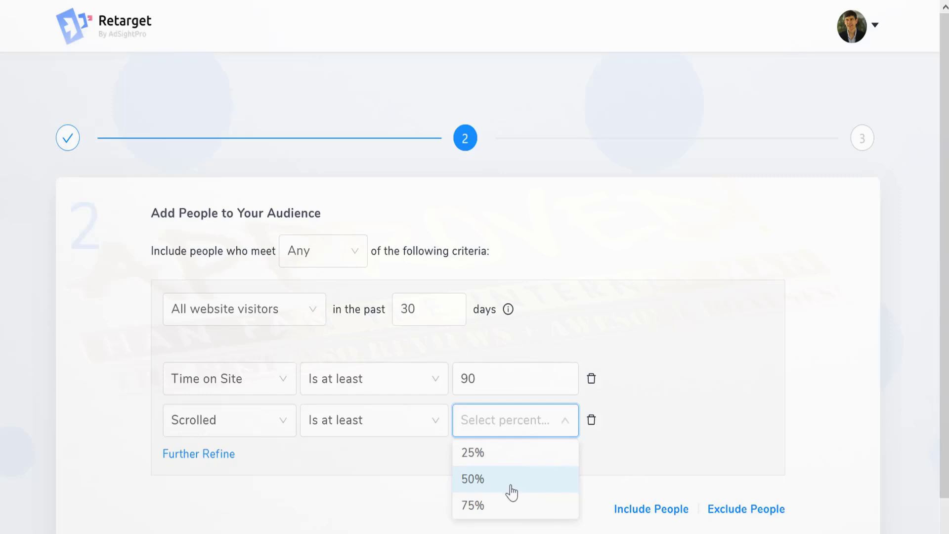
pyautogui.click(512, 492)
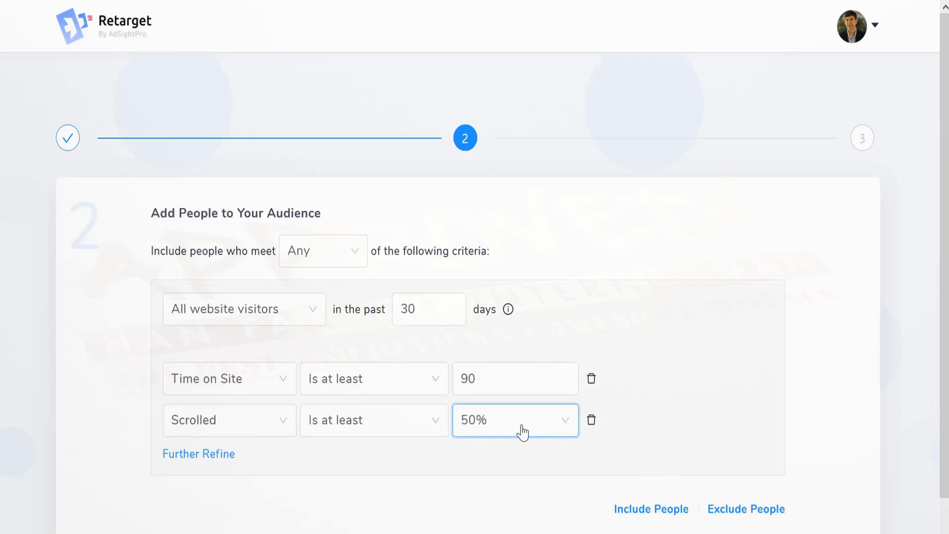
# Step: Add a third refinement rule and set its type to Language
pyautogui.click(205, 453)
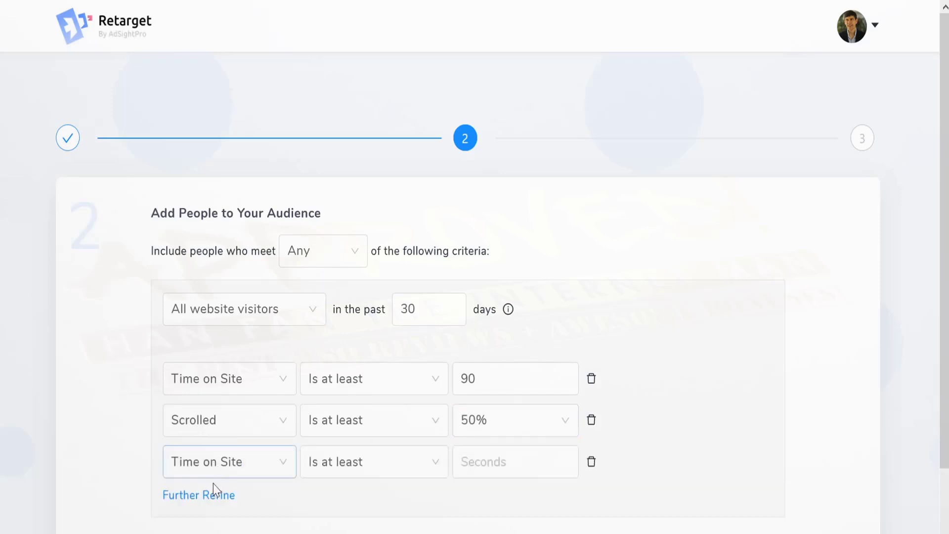
pyautogui.click(222, 467)
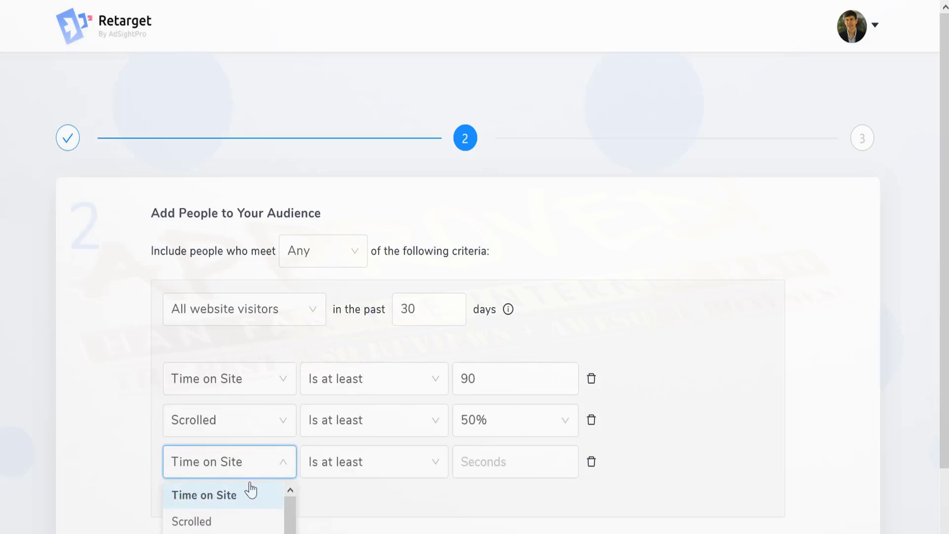
pyautogui.scroll(-2, 252, 485)
pyautogui.scroll(-3, 252, 463)
pyautogui.scroll(3, 240, 445)
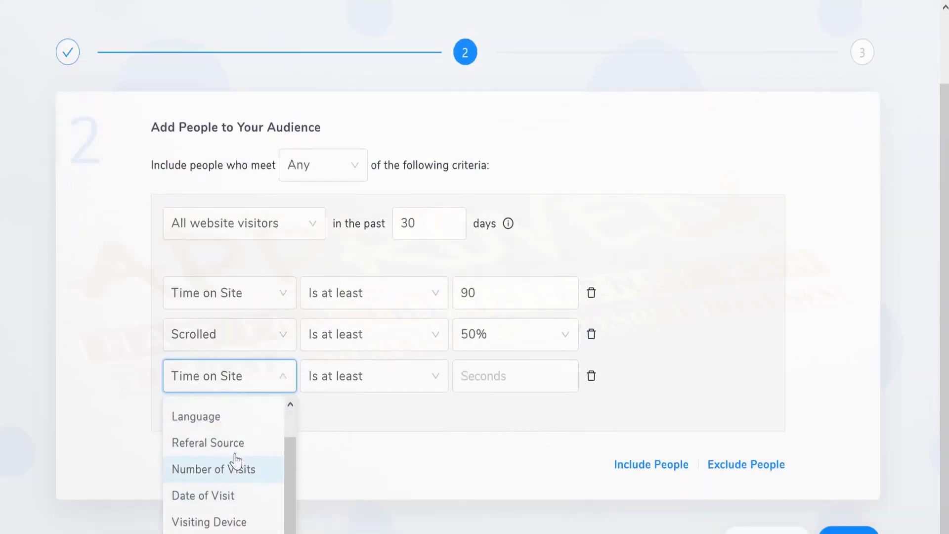
pyautogui.moveTo(292, 450); pyautogui.dragTo(289, 532)
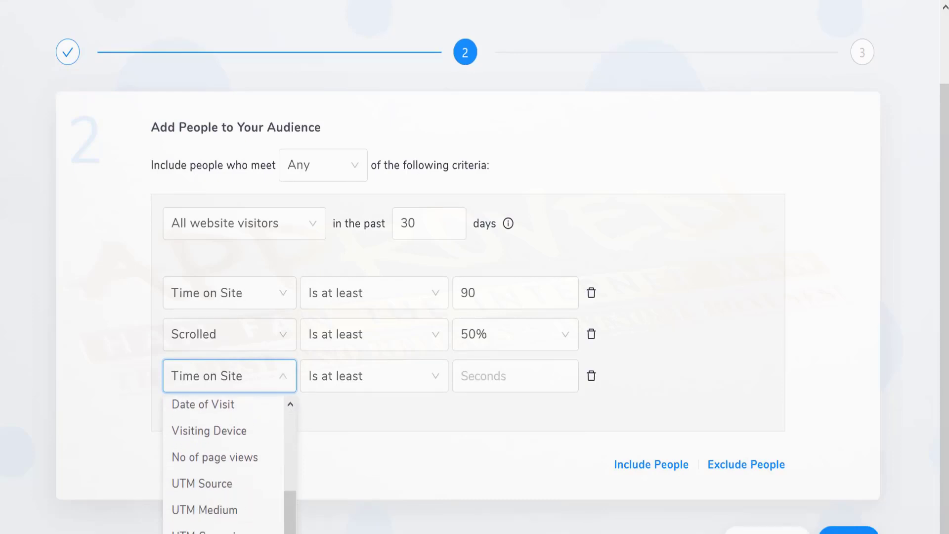
pyautogui.moveTo(291, 529); pyautogui.dragTo(292, 446)
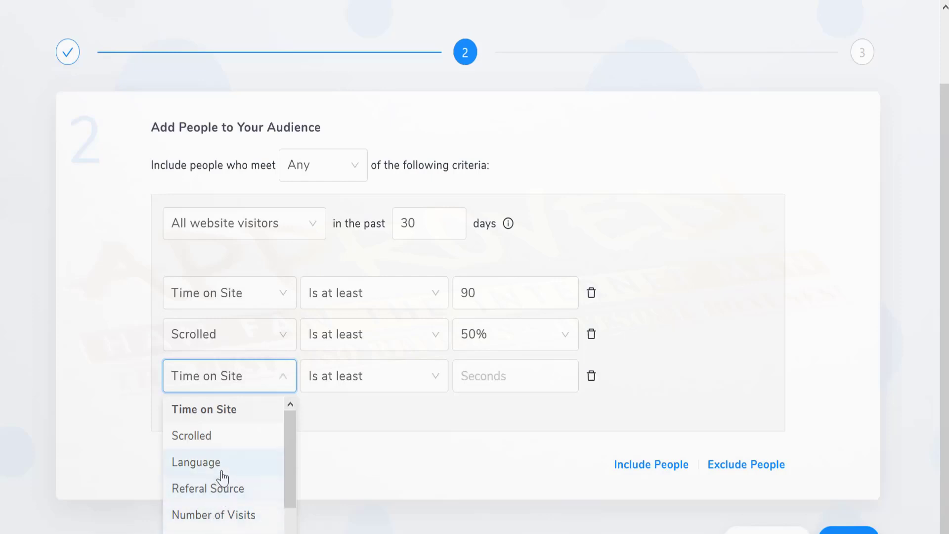
pyautogui.click(222, 465)
# Step: Set the Language rule to Is Equal To English
pyautogui.click(372, 376)
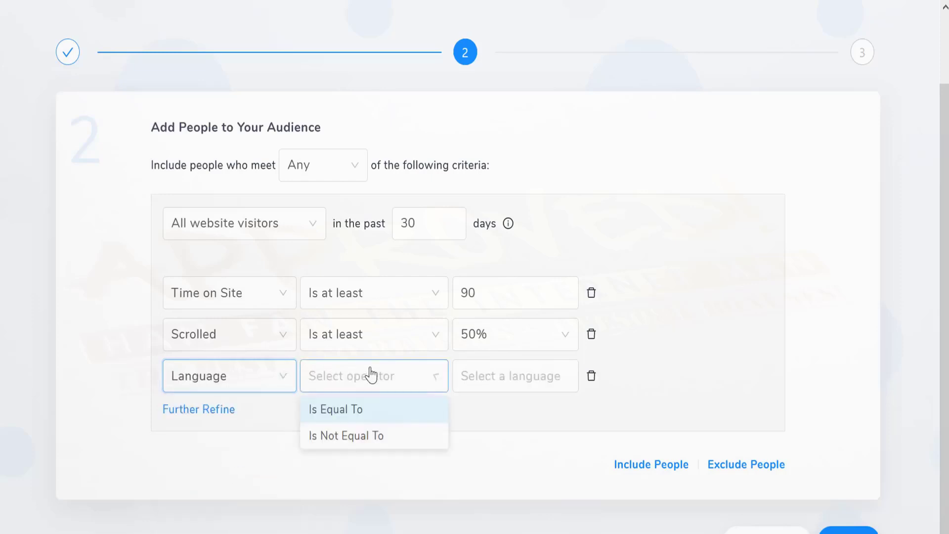
pyautogui.click(372, 410)
pyautogui.click(499, 379)
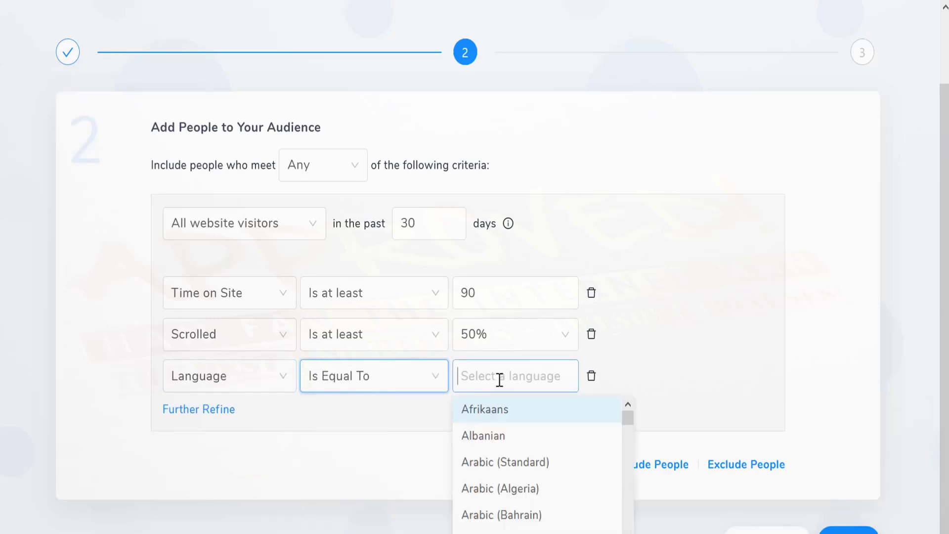
pyautogui.write('eng')
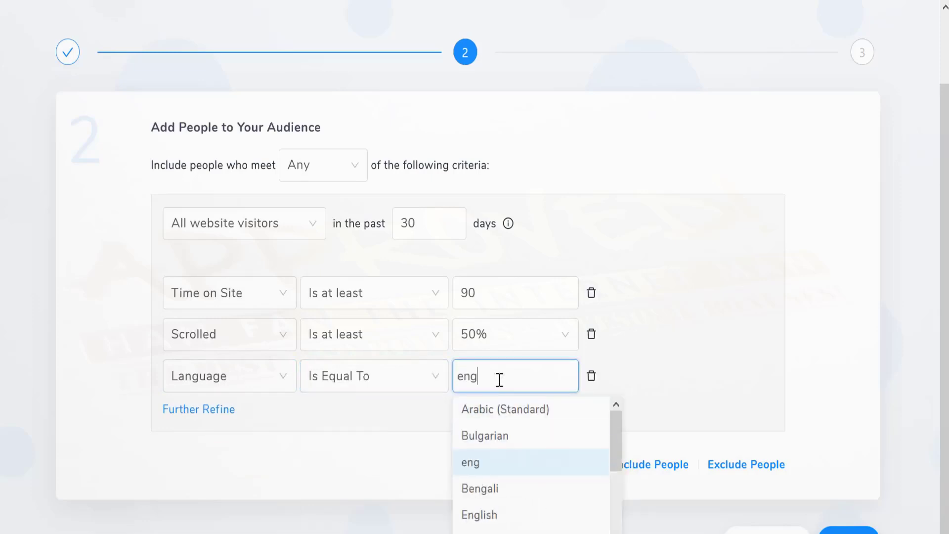
pyautogui.write('lish')
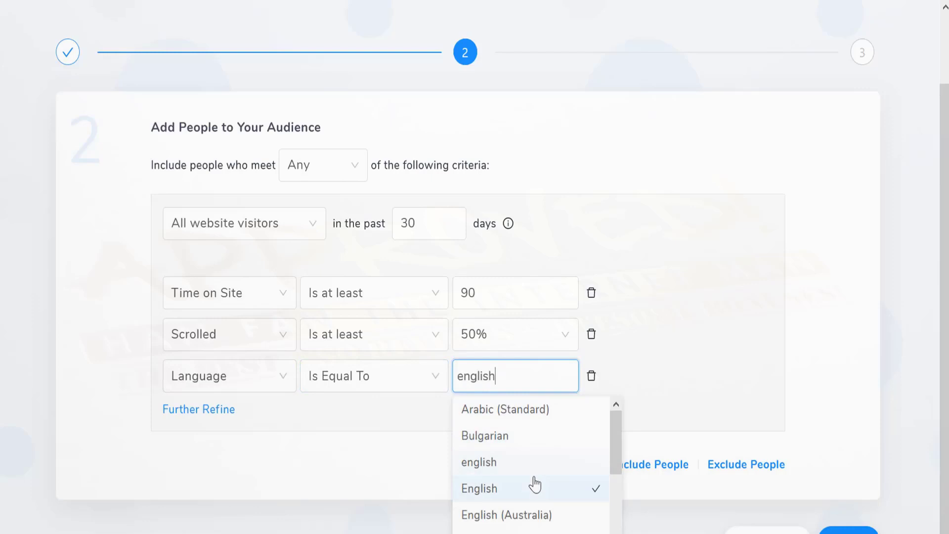
pyautogui.click(535, 487)
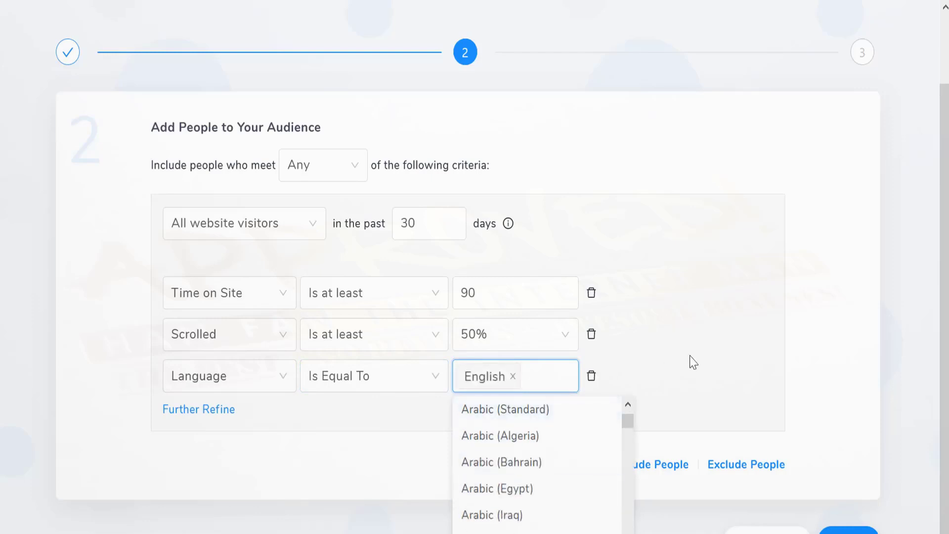
pyautogui.click(691, 373)
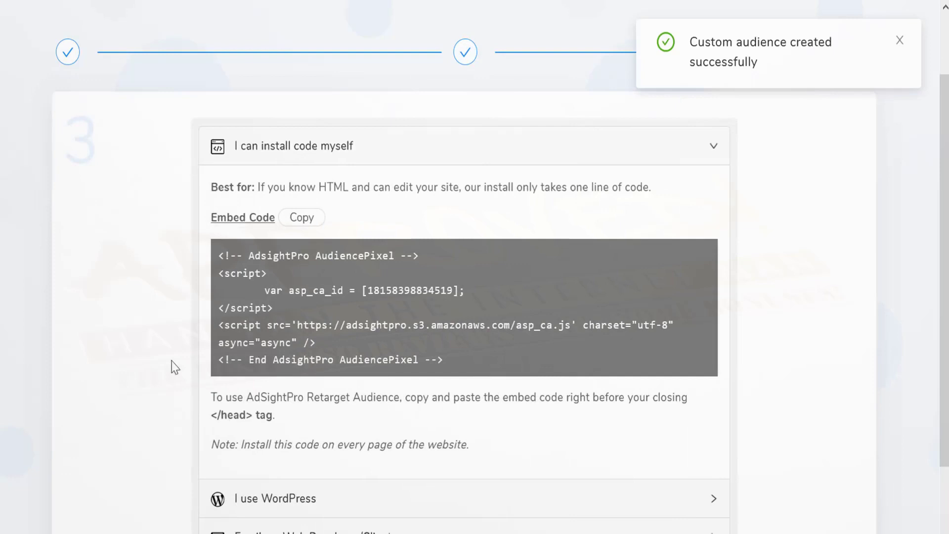
# Step: Copy the VideoFlow pixel embed script from the Embed Code field
pyautogui.click(299, 225)
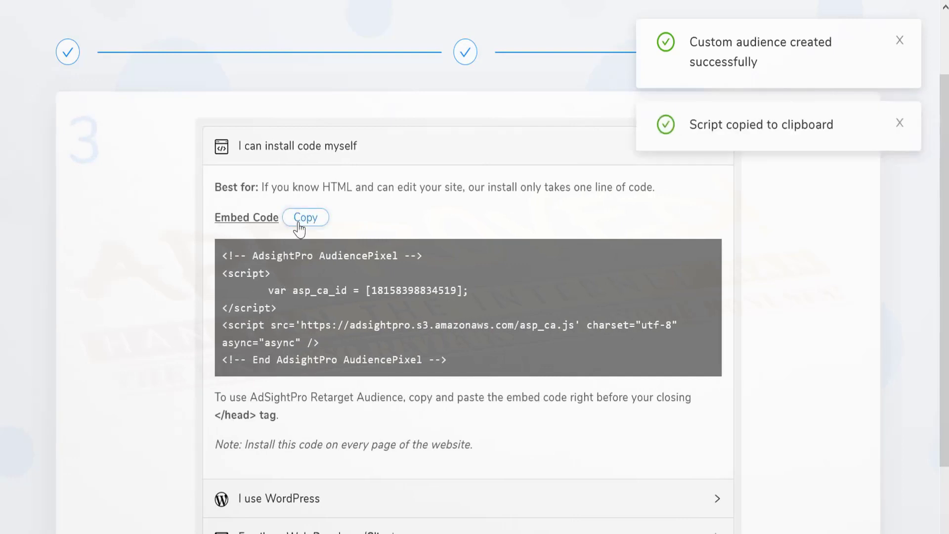